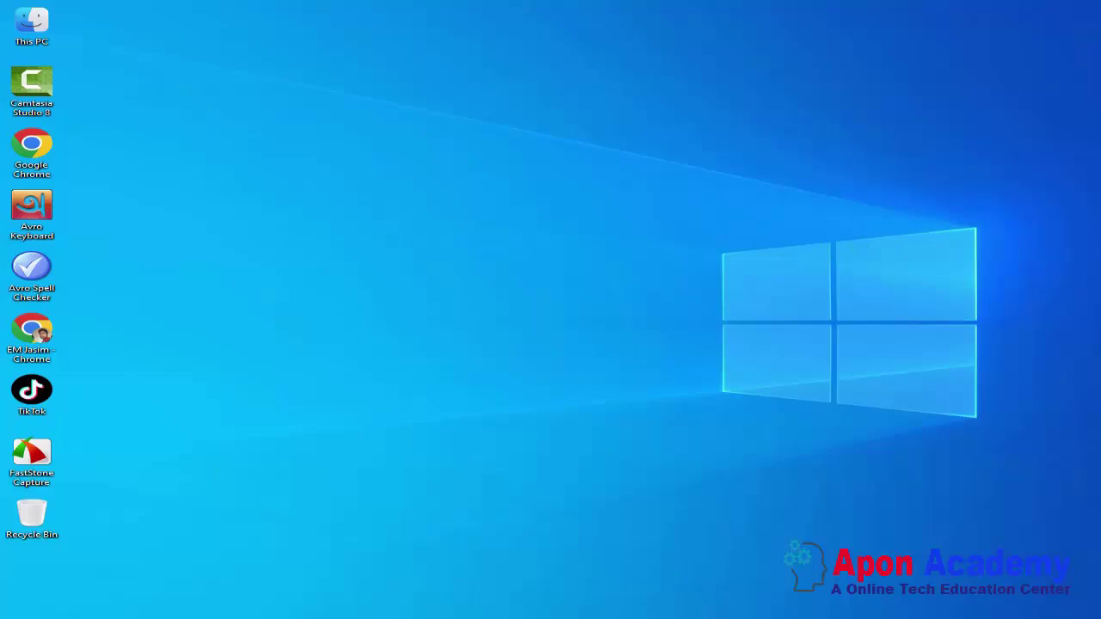
Step: Switch to Google Chrome and open the editorstime.com preview from the related content in the Shakib Khan image results
mouse_move(163, 617)
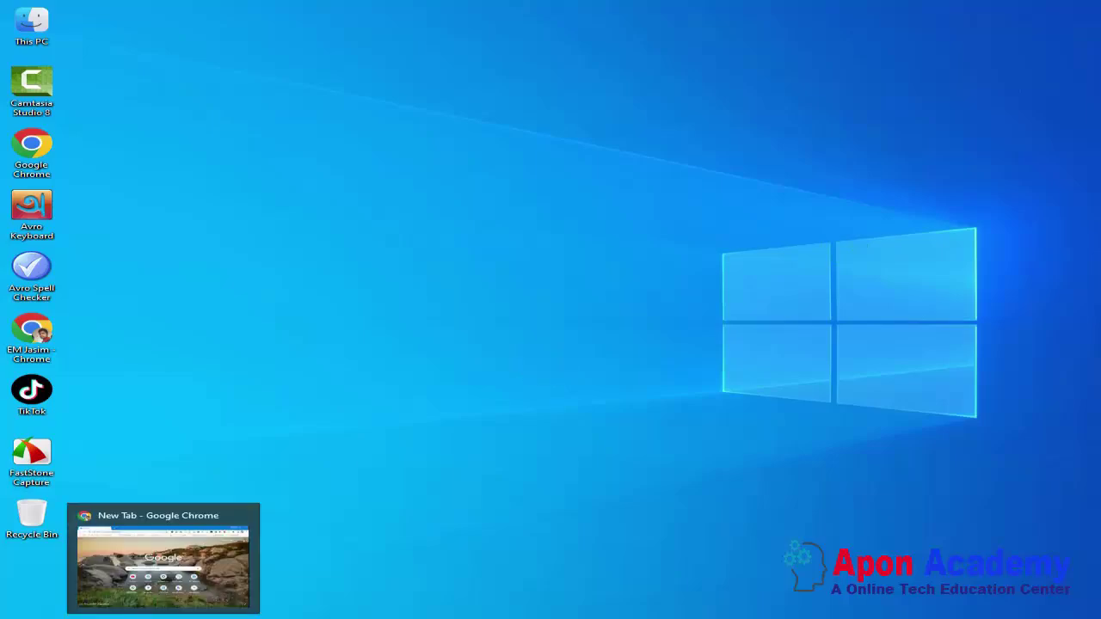
click(164, 618)
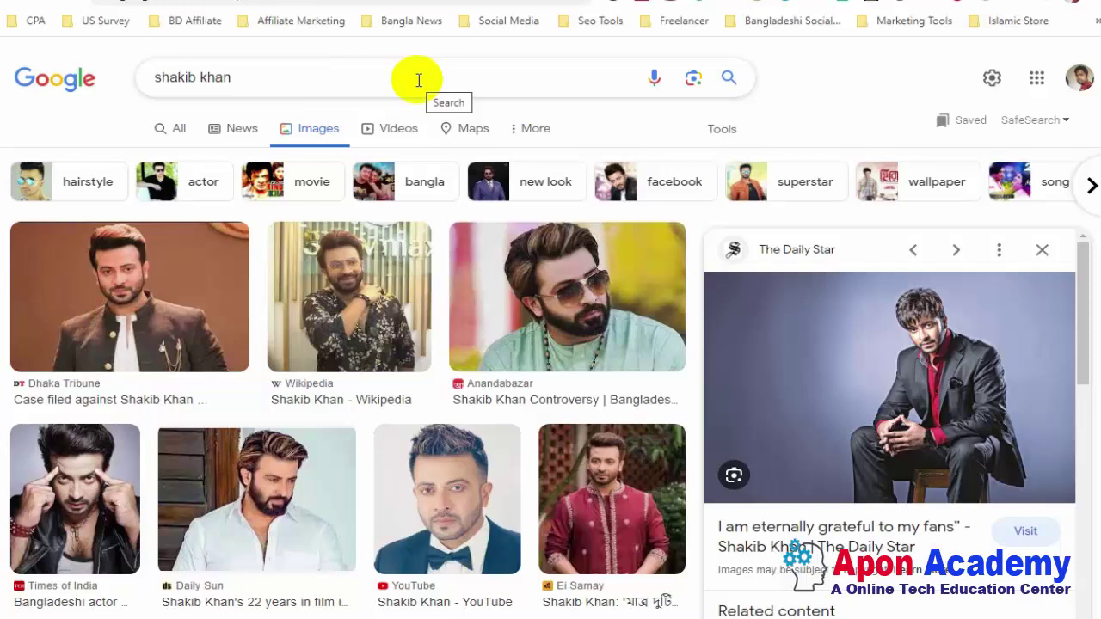
scroll(344, 258, down, 6)
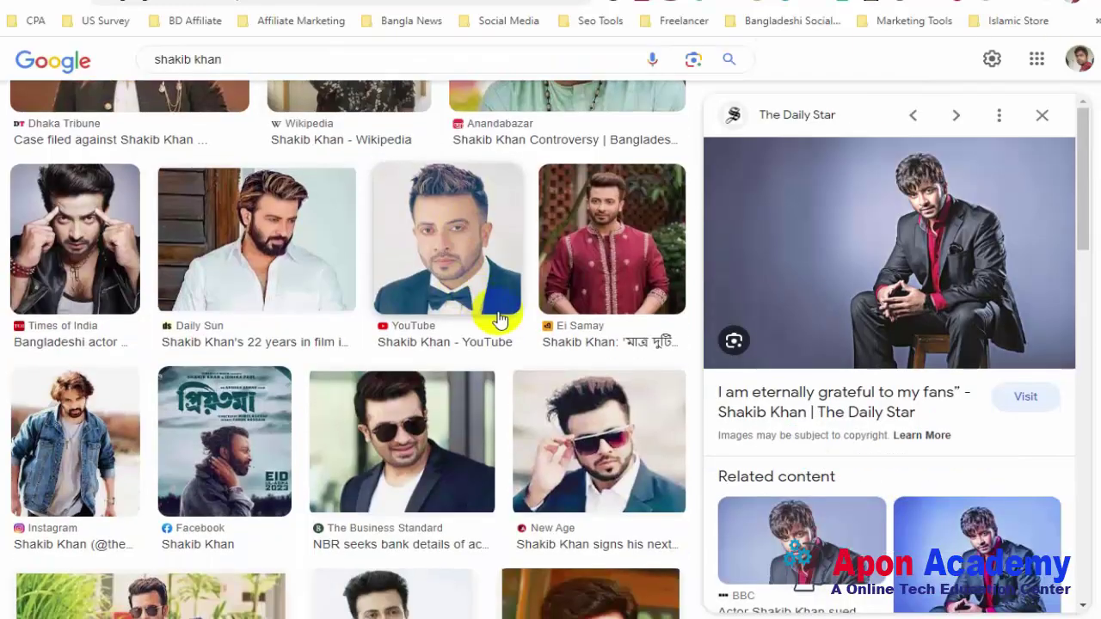
scroll(469, 355, down, 2)
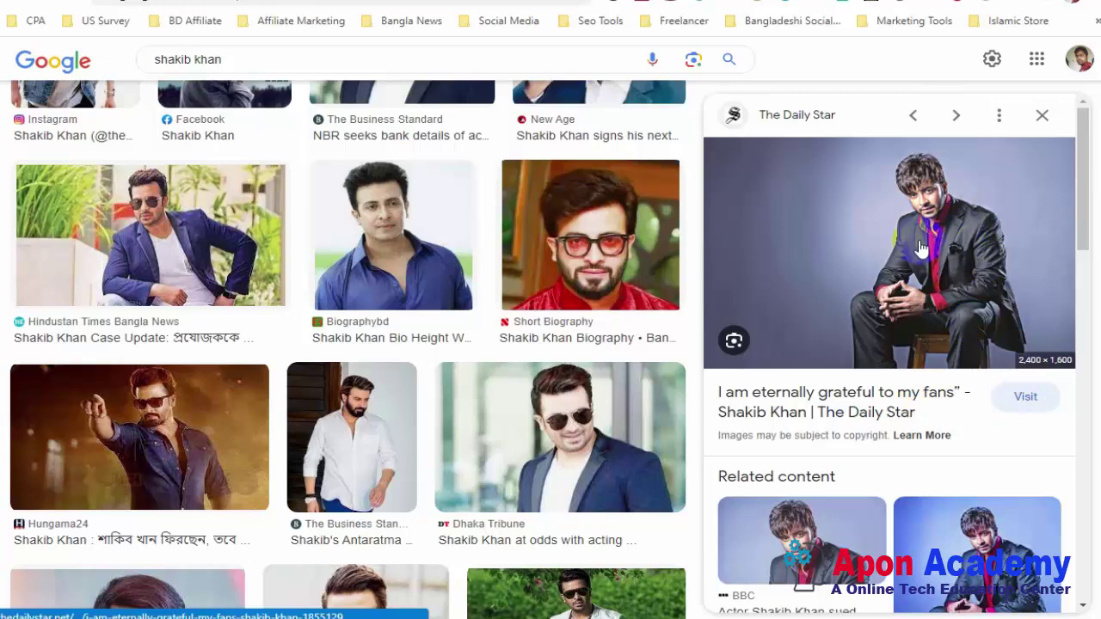
scroll(932, 307, down, 2)
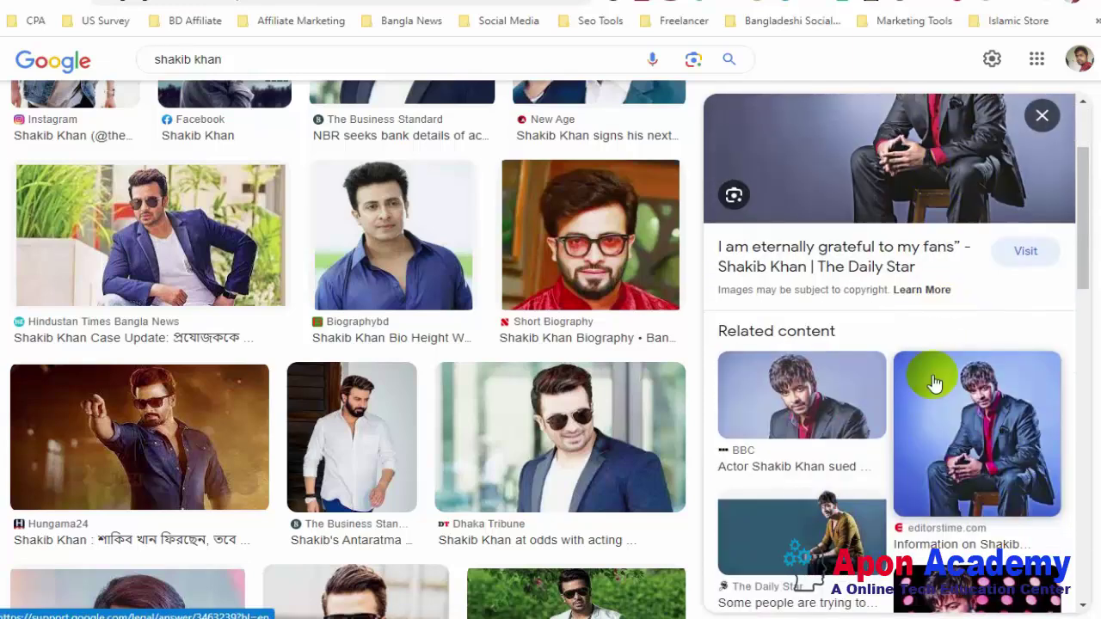
click(978, 414)
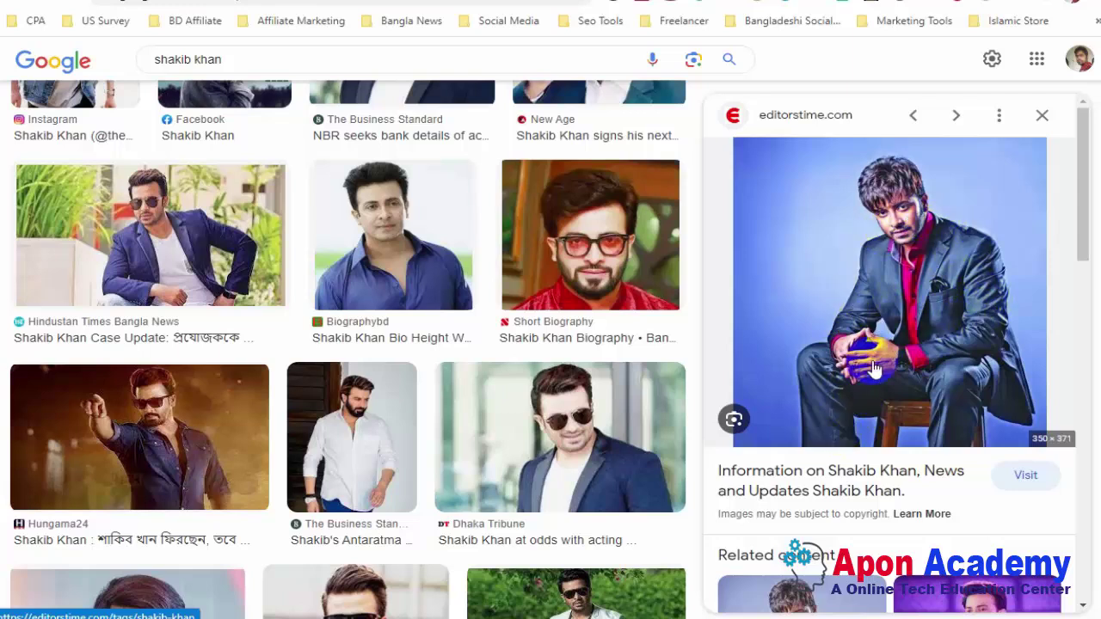
Step: Save the previewed editorstime.com photo as the JPEG file 1561624903.jpg and dismiss the download notice
right_click(886, 278)
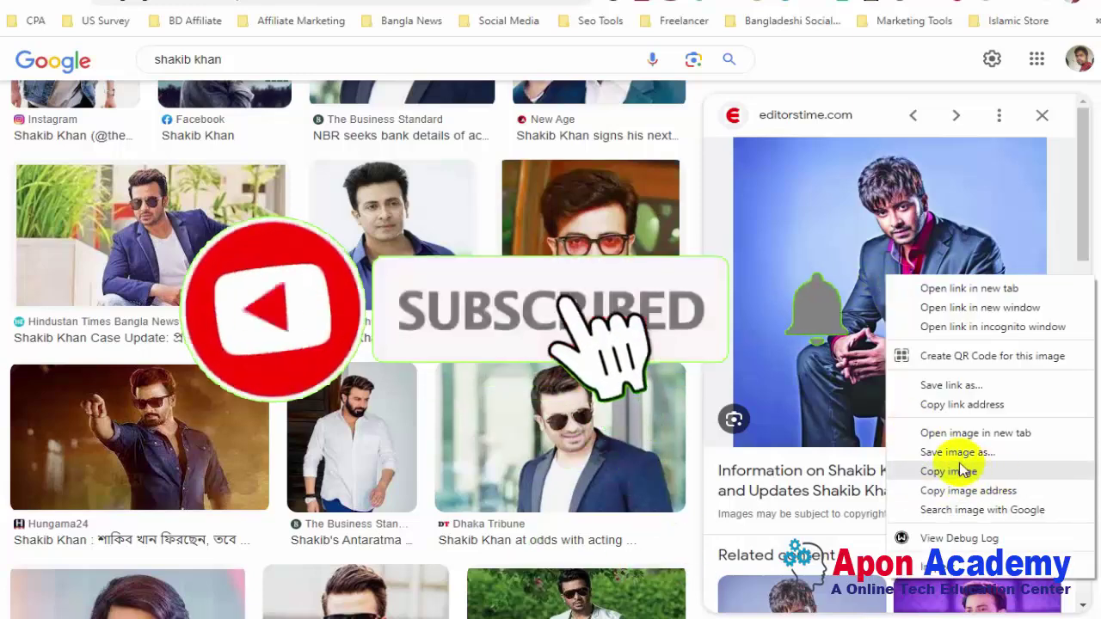
click(951, 454)
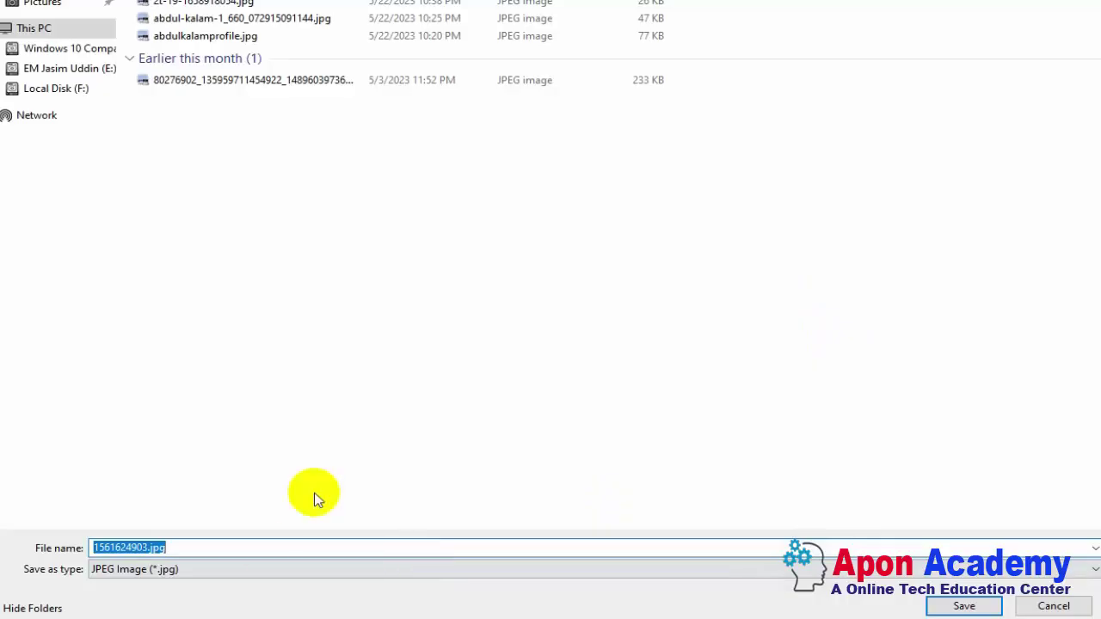
click(968, 607)
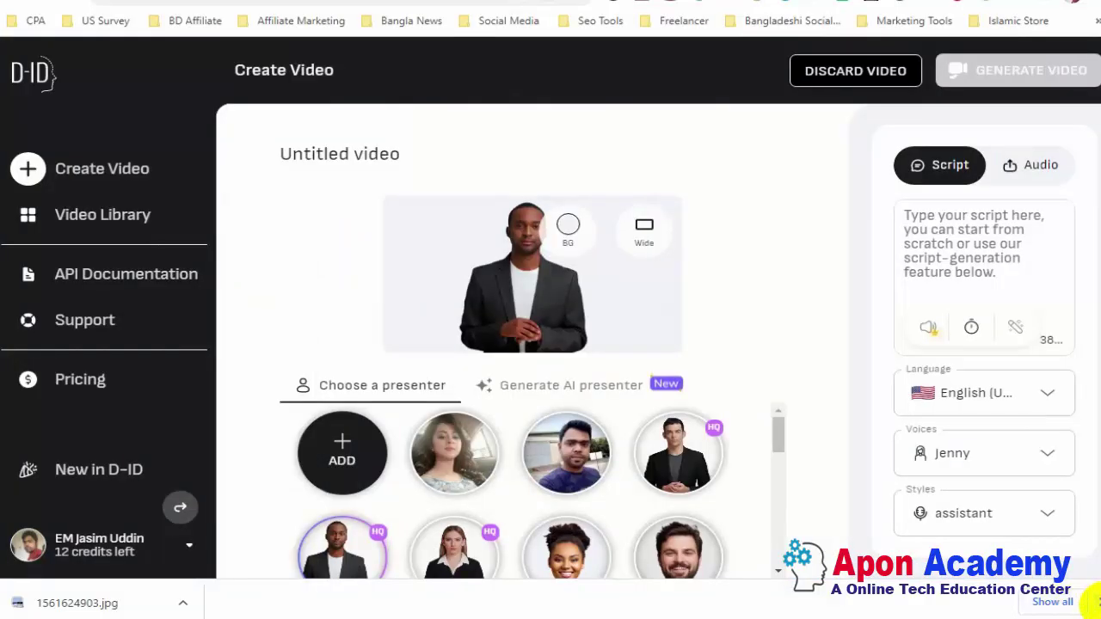
click(1094, 602)
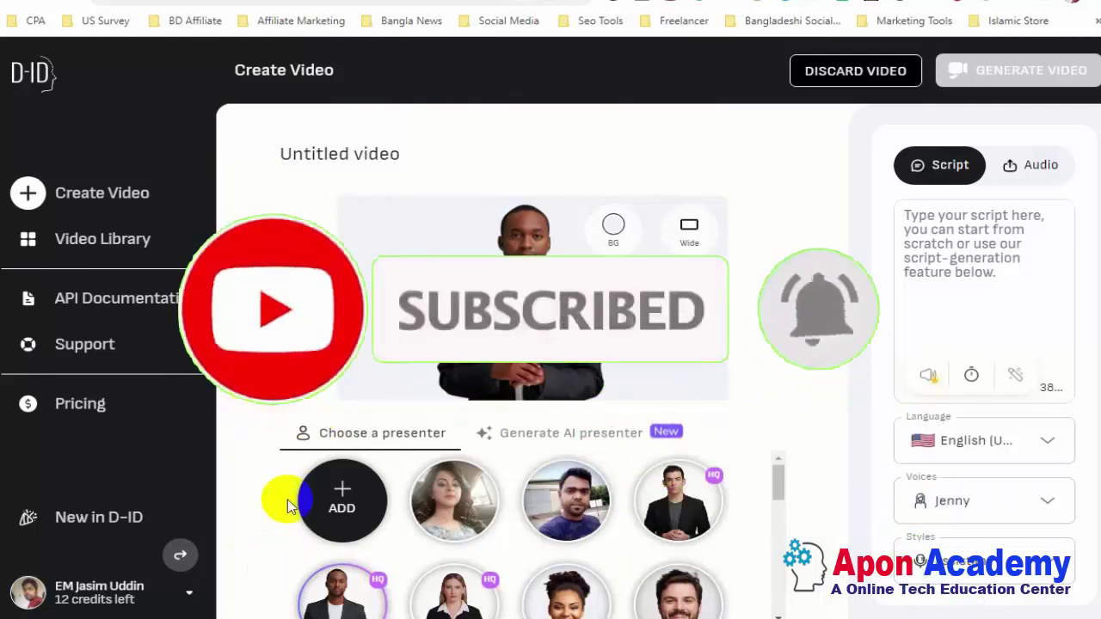
Step: Try to upload 1561624903.jpg as a custom presenter photo for the D-ID video
mouse_move(344, 503)
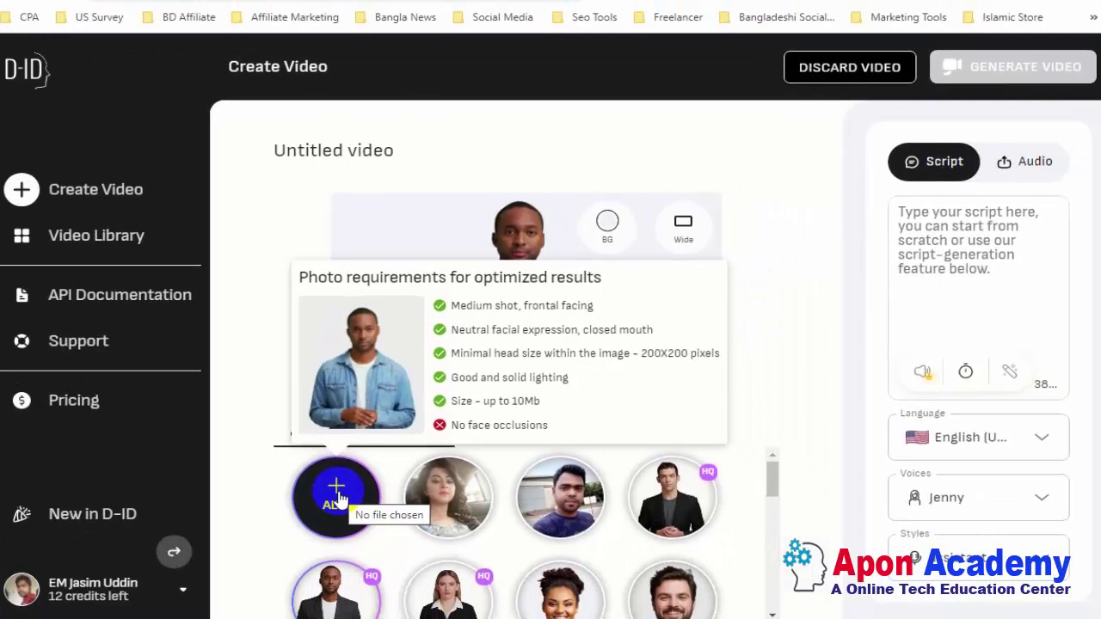
click(341, 498)
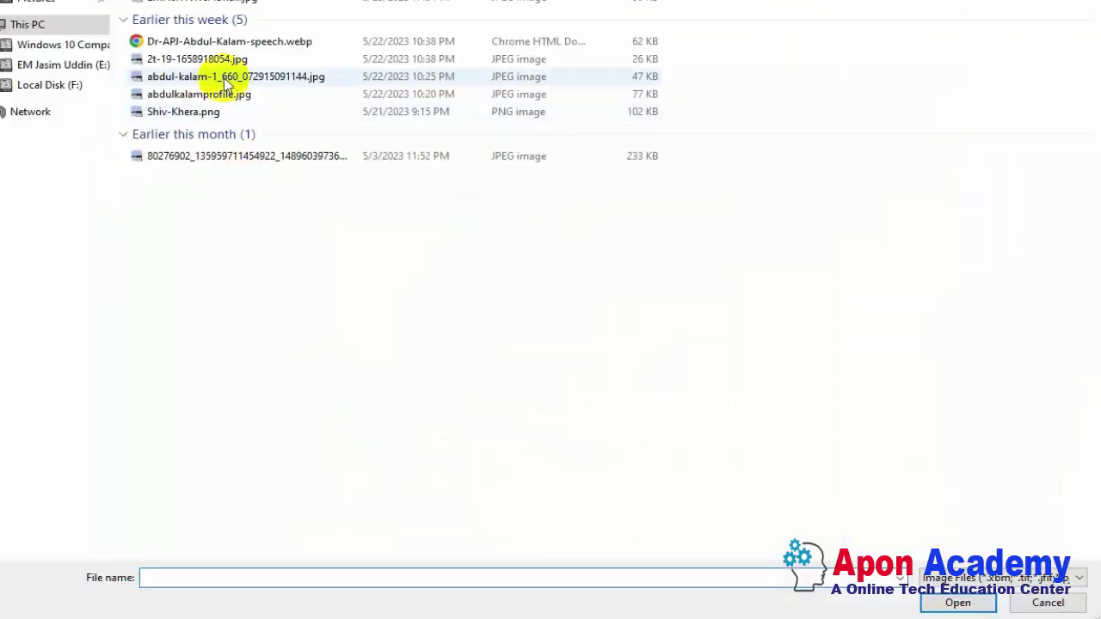
text(1561624903.jpg)
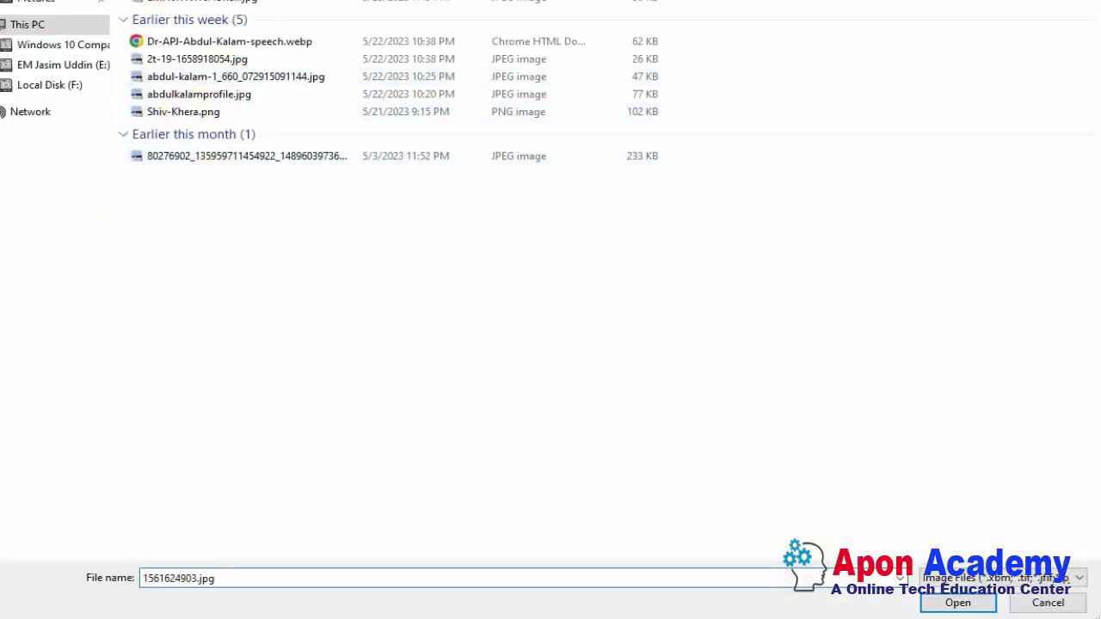
click(965, 603)
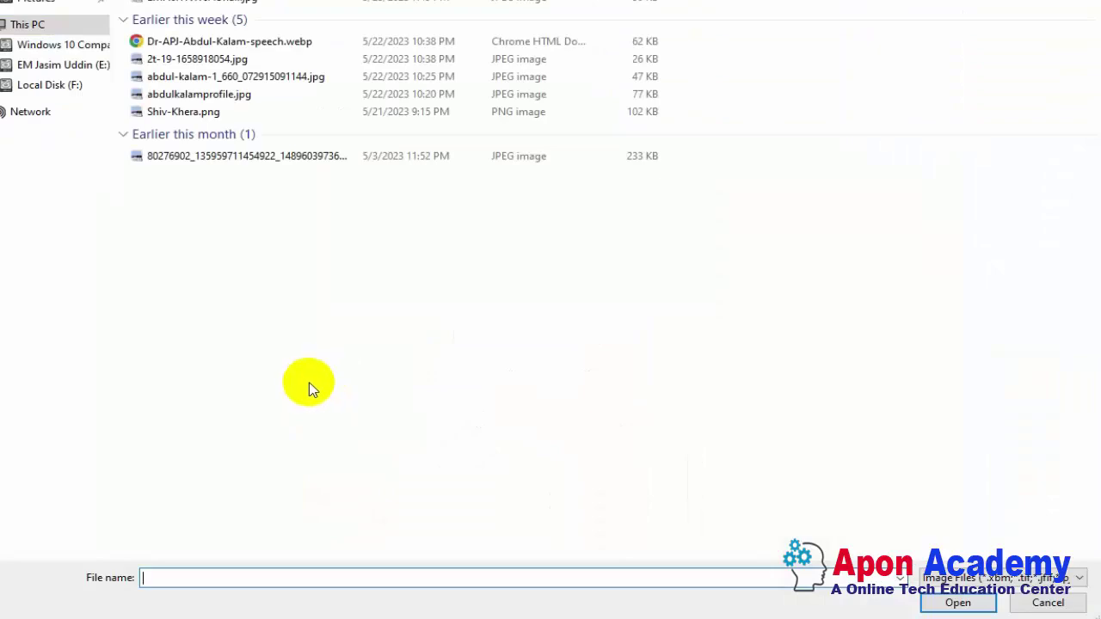
text(1561624903.jpg)
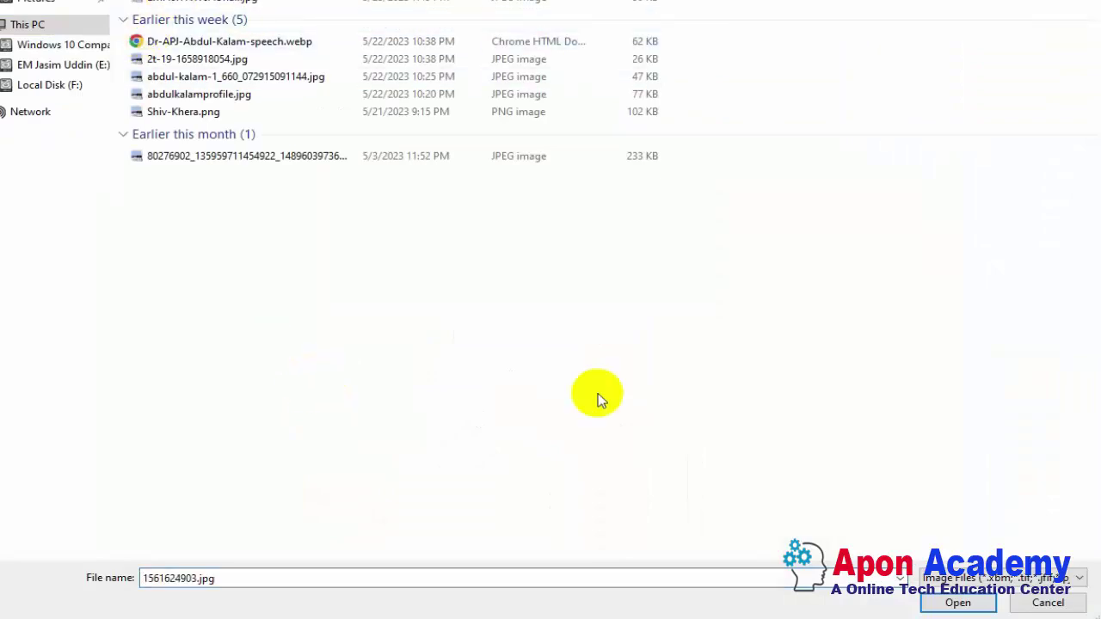
click(968, 601)
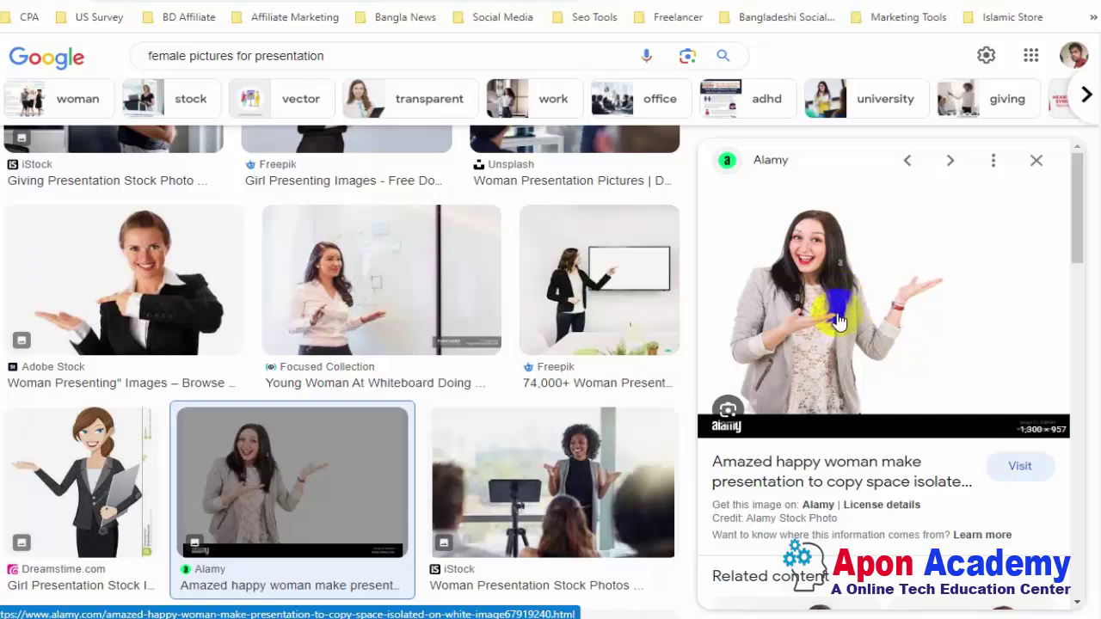
Step: Save the Alamy photo of the amazed happy woman from the image search and add it as a custom presenter
right_click(831, 298)
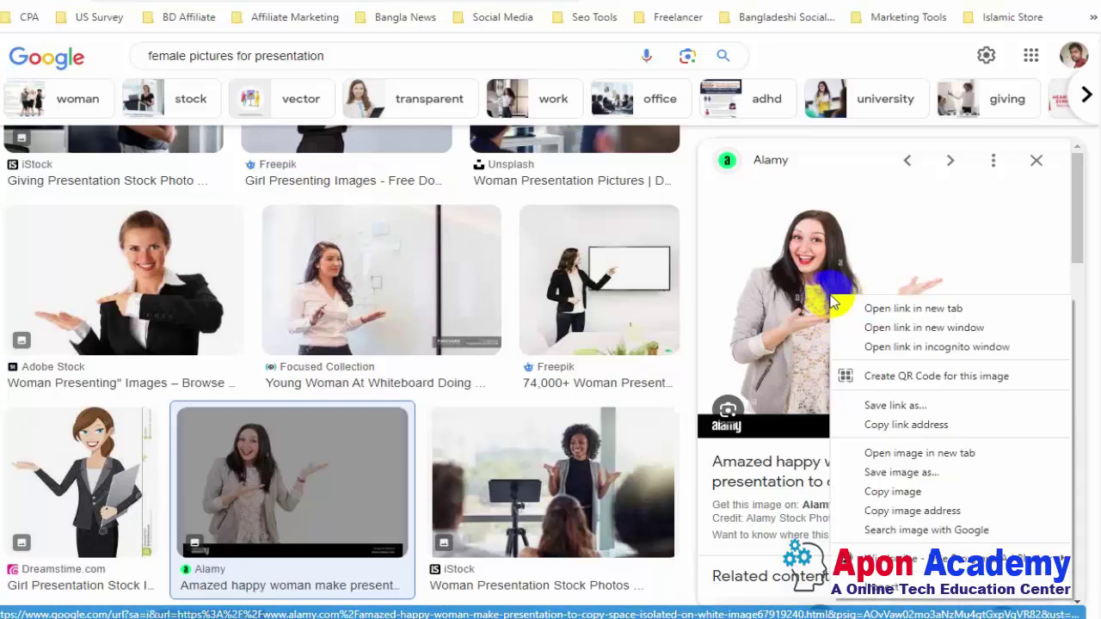
click(900, 473)
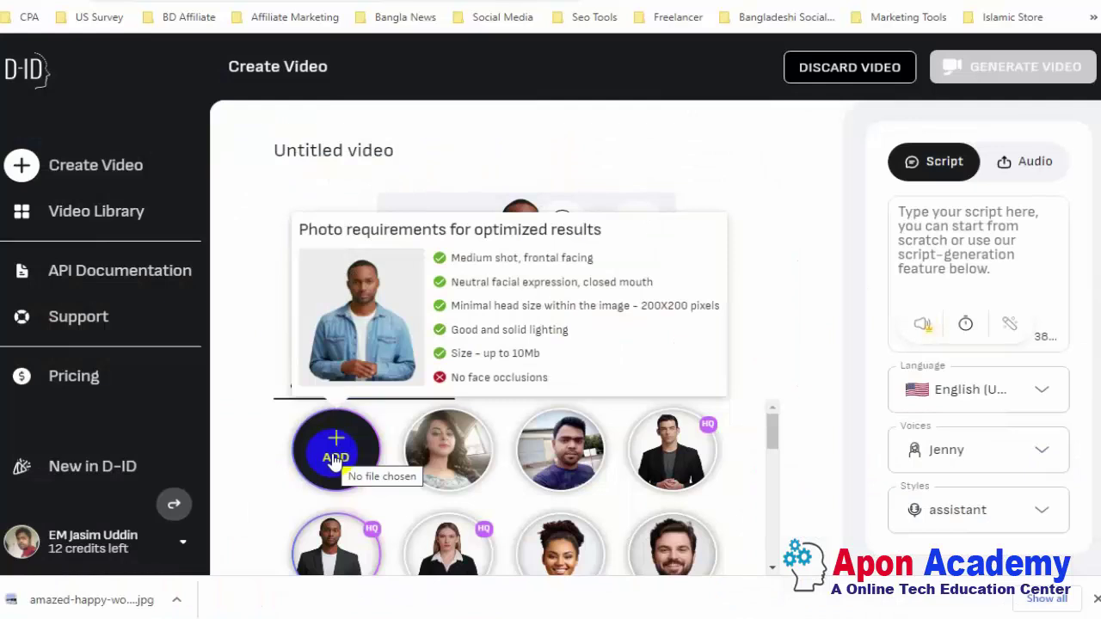
click(343, 456)
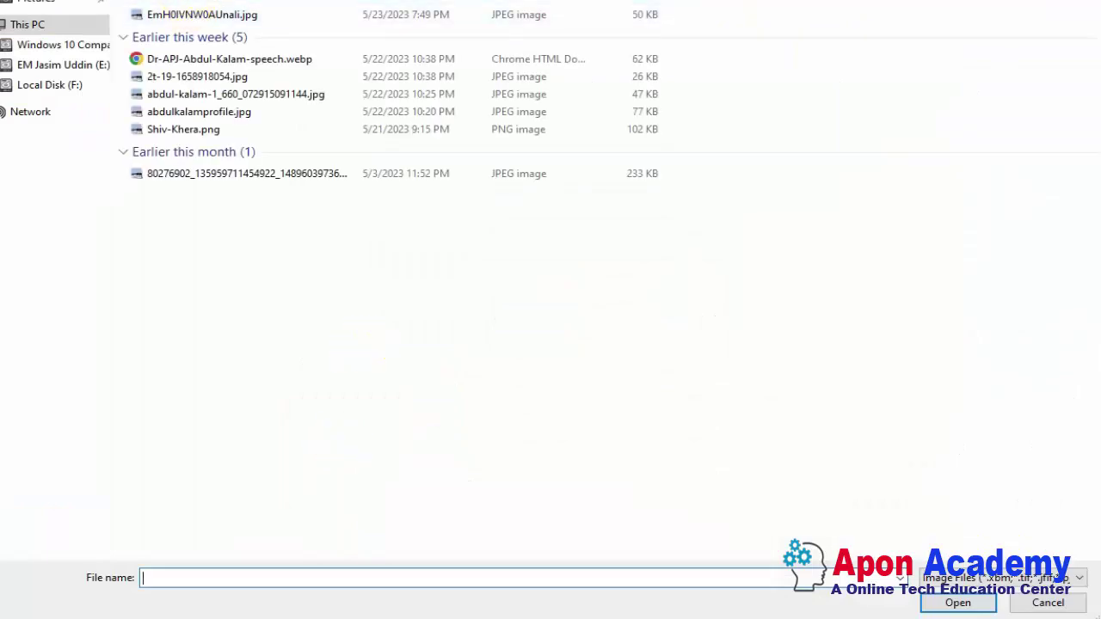
text(amazed-happy-woman-make-presentation-to-copy-space-isolated-on-white-DXDYK4.jpg)
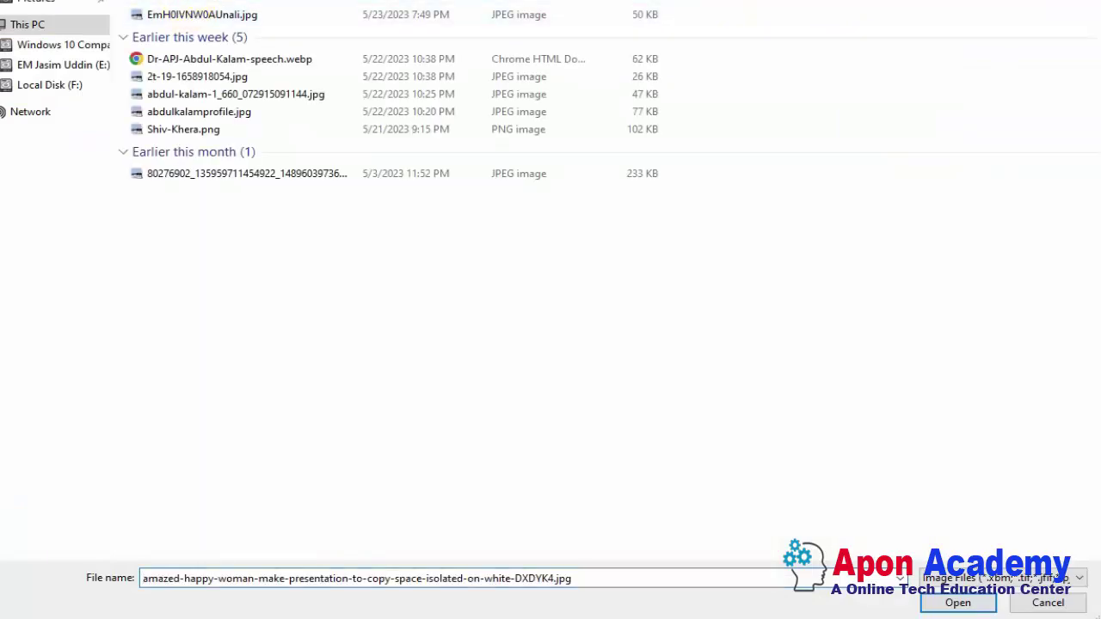
click(959, 602)
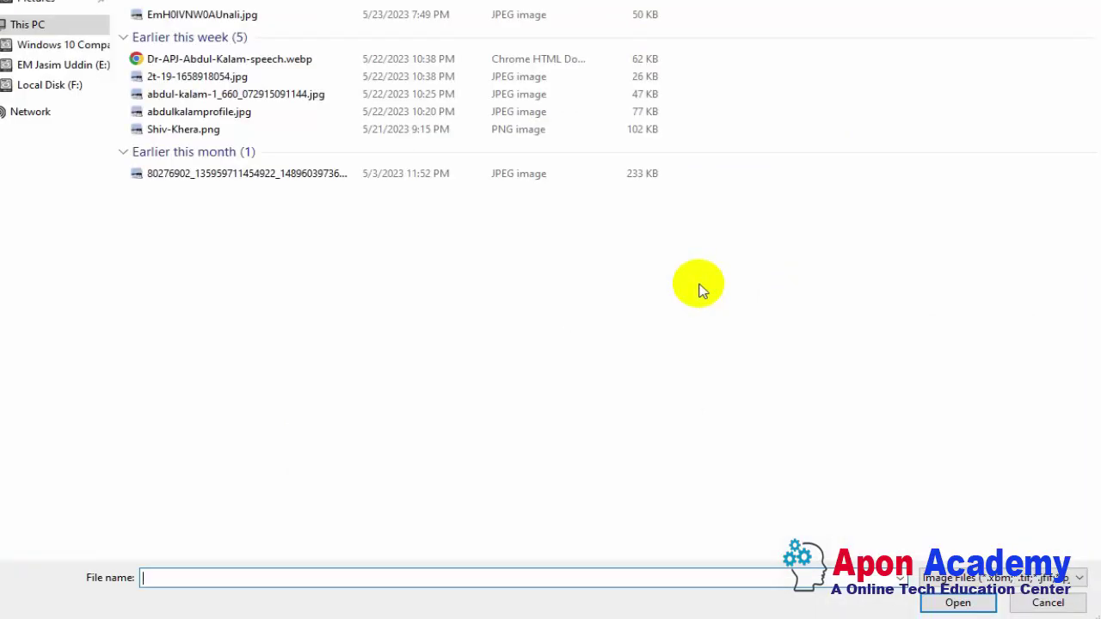
double_click(227, 2)
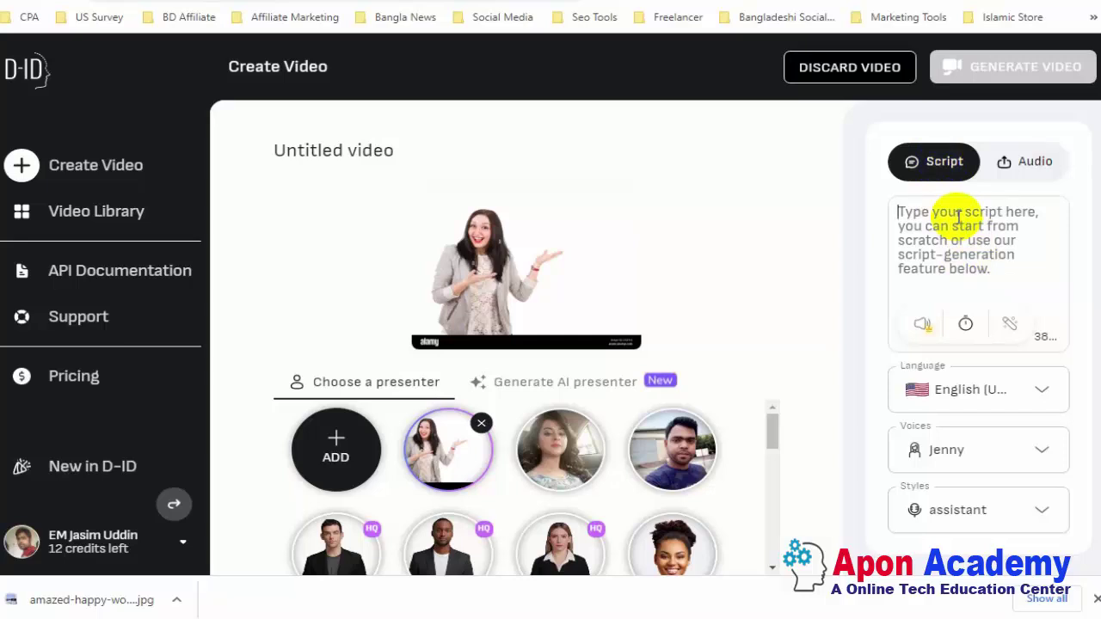
Step: Paste the copied Bangla script beginning "হ্যালো ভিউওস কেমন আছেন সবাই" as the presenter's script
key(ctrl+v)
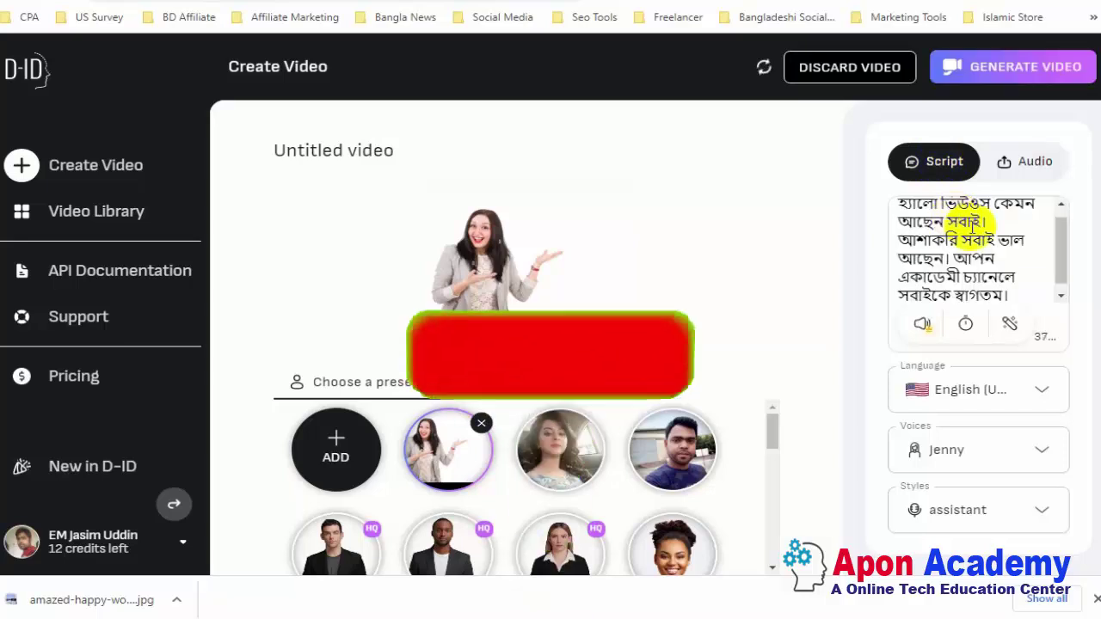
scroll(977, 249, up, 1)
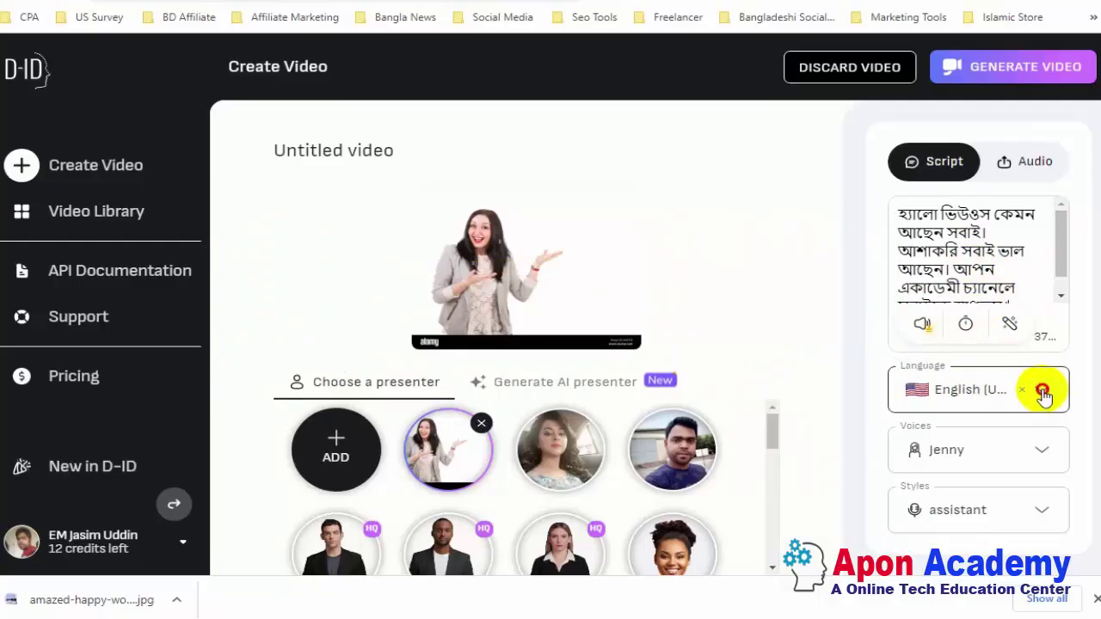
Step: Set the script language to Bangla (Bangladesh) and keep the female voice Nabanita
click(1044, 394)
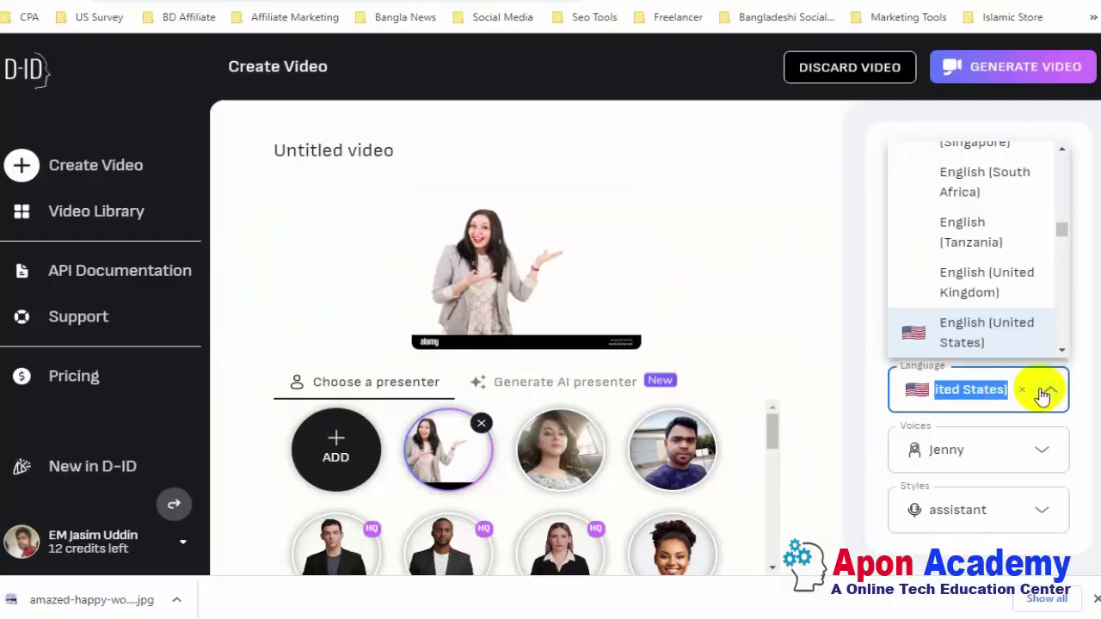
scroll(993, 284, down, 5)
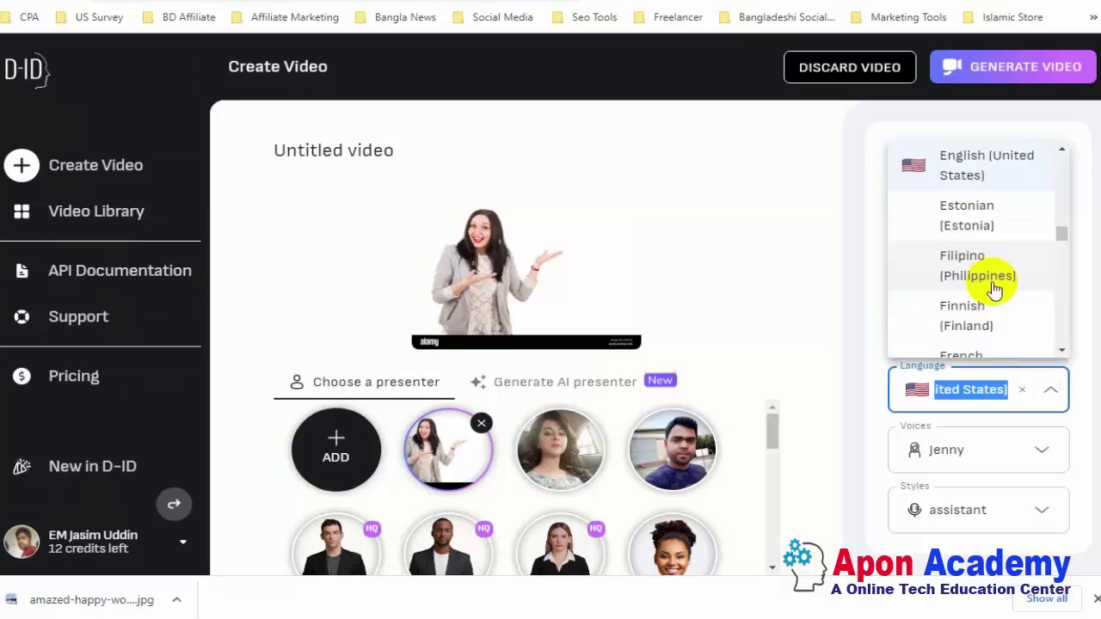
scroll(994, 291, down, 3)
scroll(994, 291, down, 1)
scroll(993, 291, up, 8)
scroll(994, 291, up, 10)
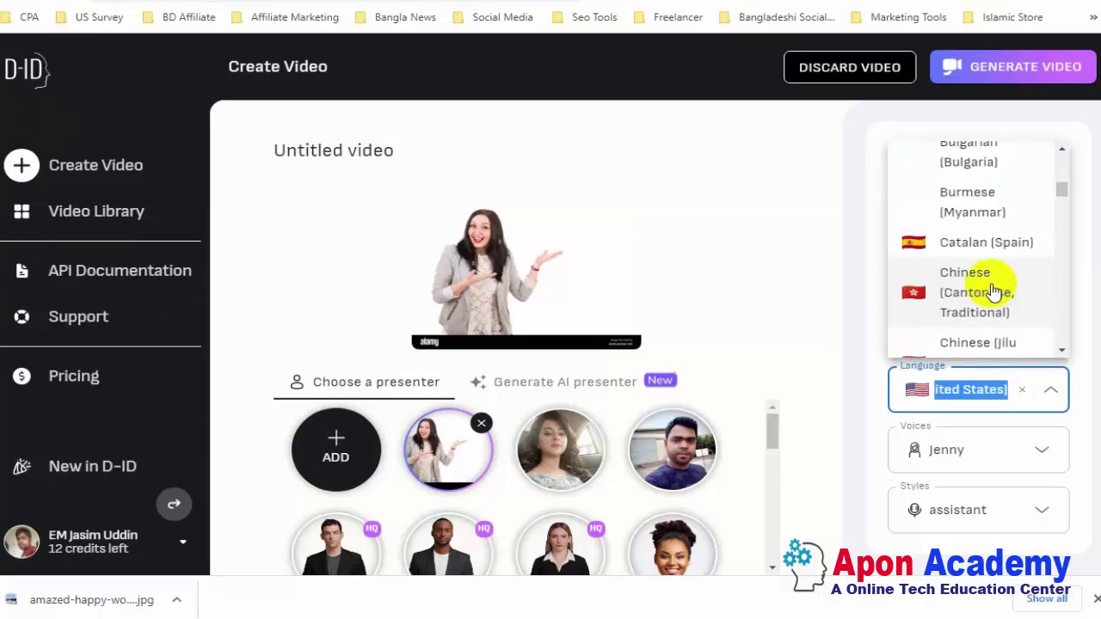
scroll(993, 290, up, 5)
scroll(993, 291, down, 2)
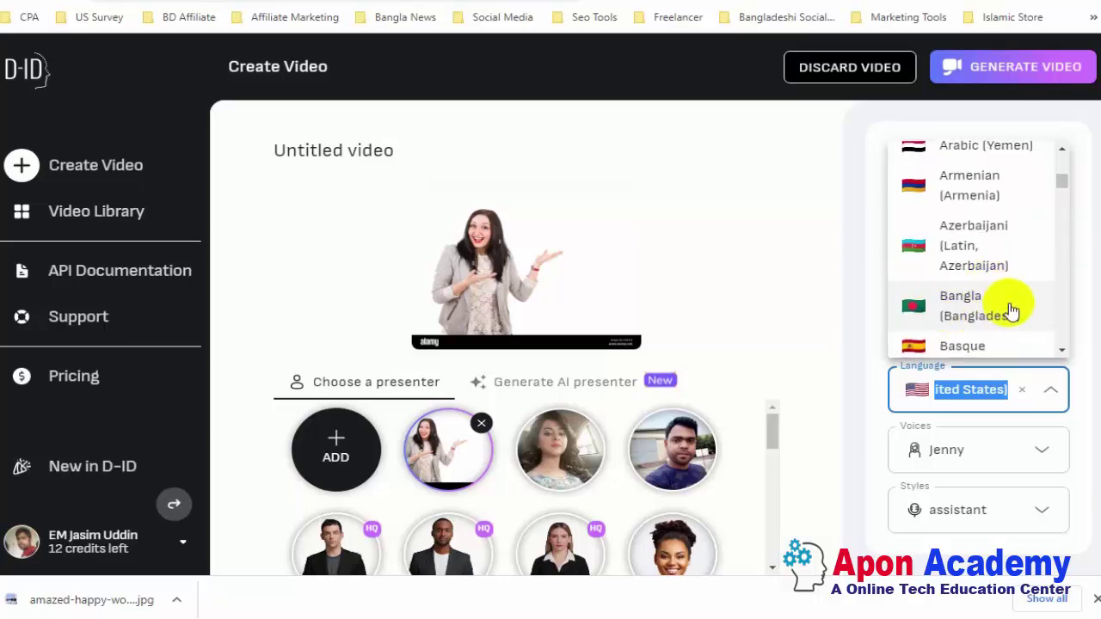
scroll(1011, 312, down, 1)
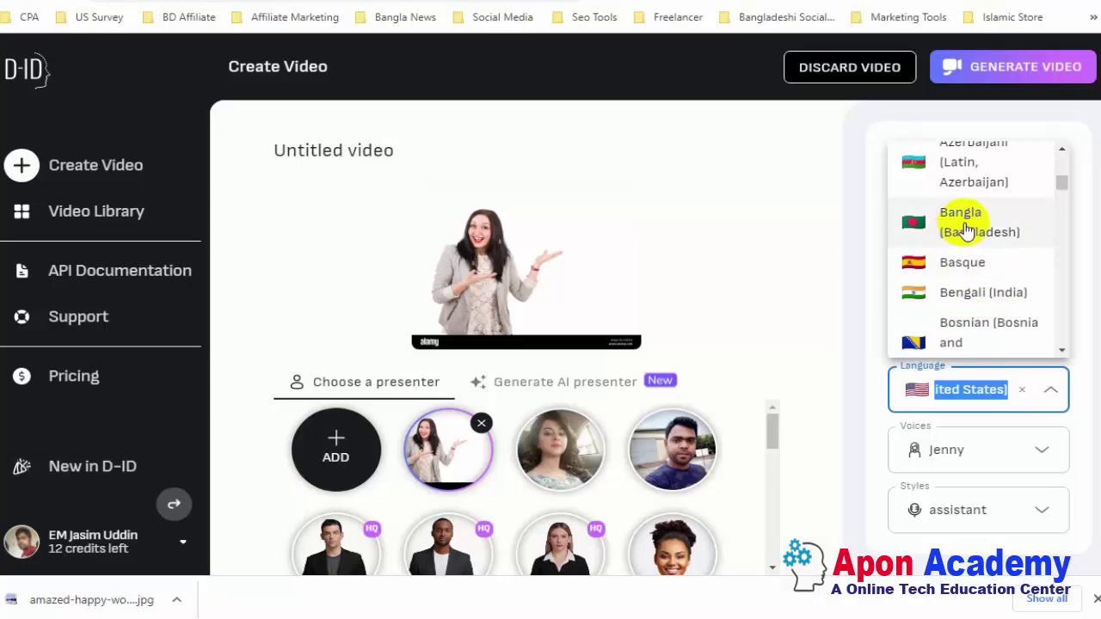
click(966, 228)
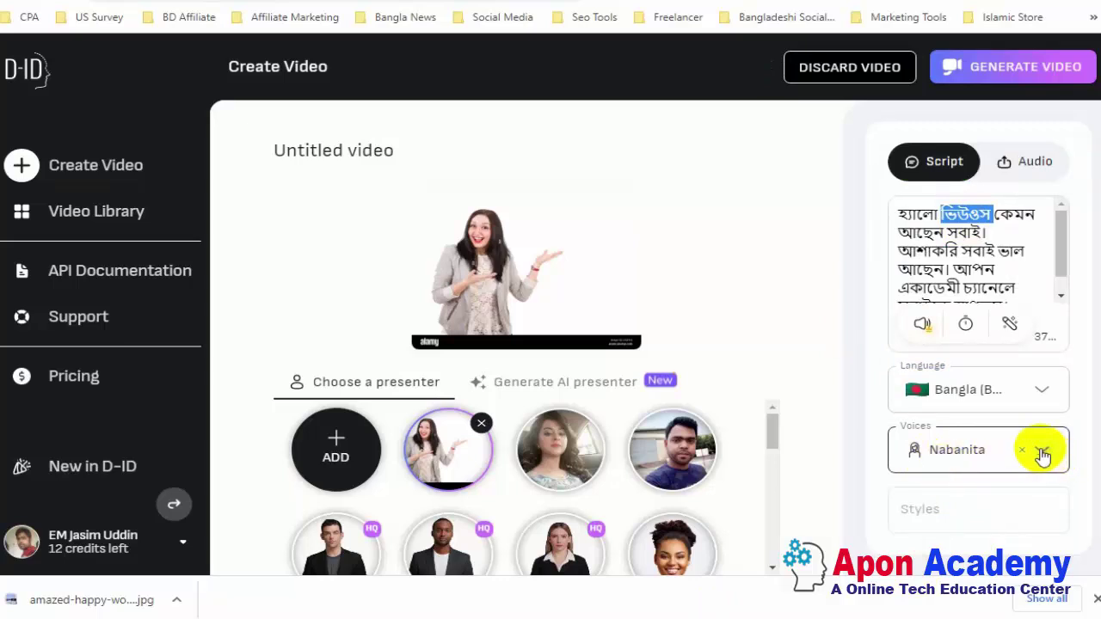
click(1043, 453)
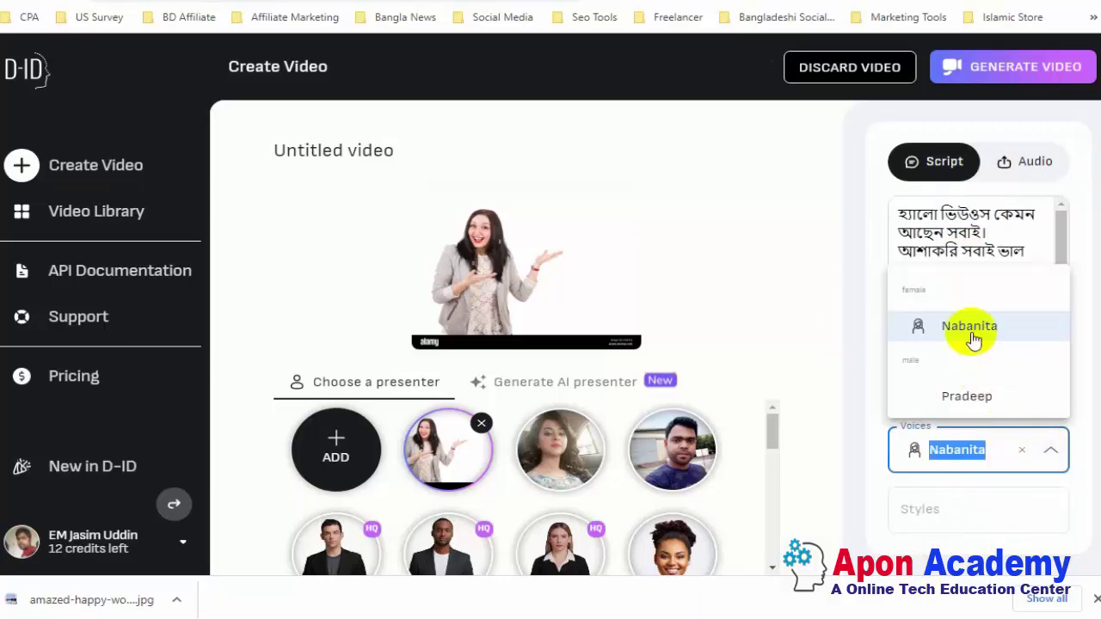
click(860, 445)
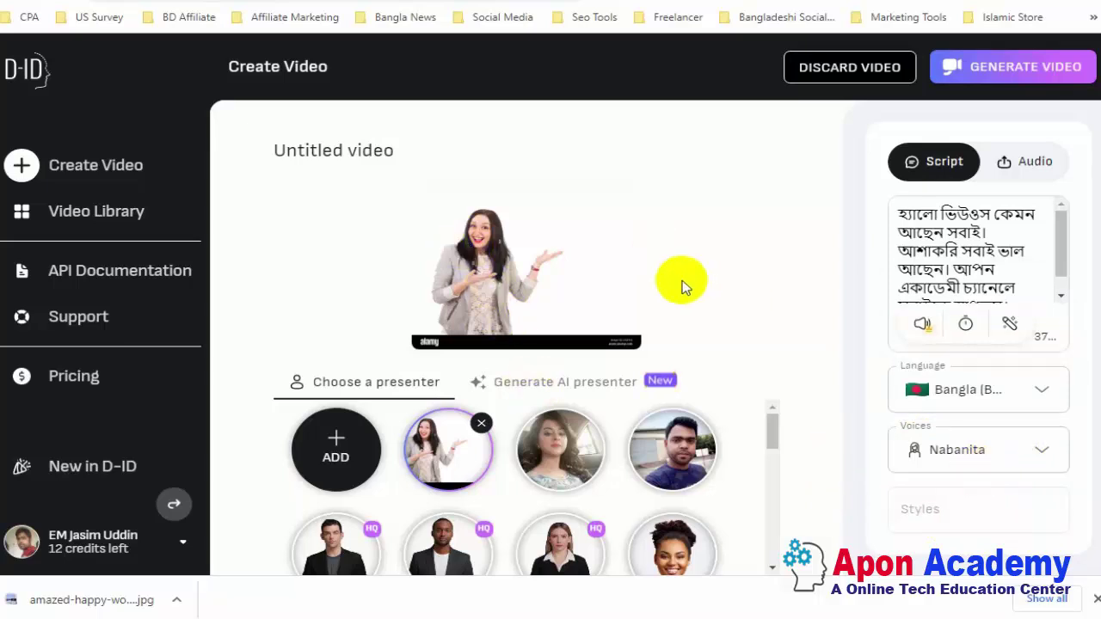
Step: Generate the presenter video and play the new clip from the Video Library
click(994, 79)
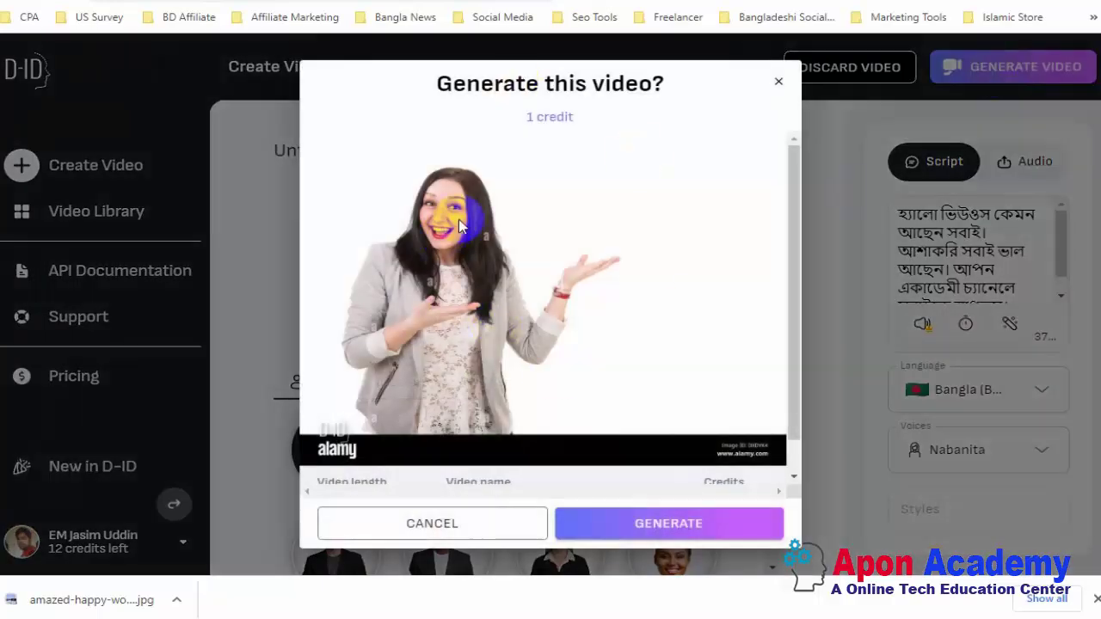
click(667, 527)
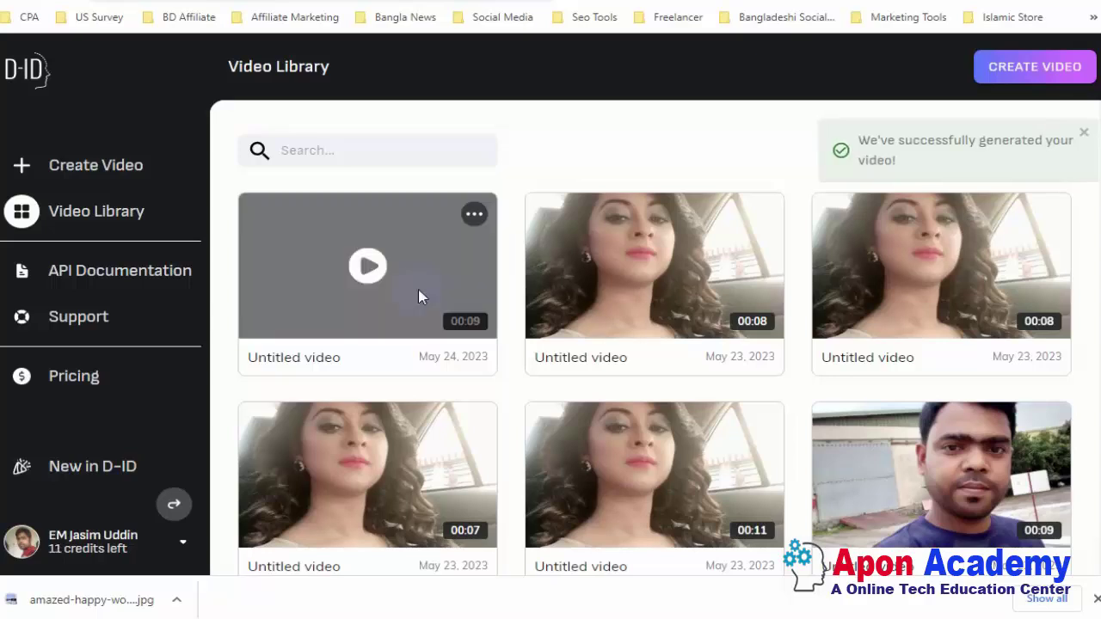
click(369, 274)
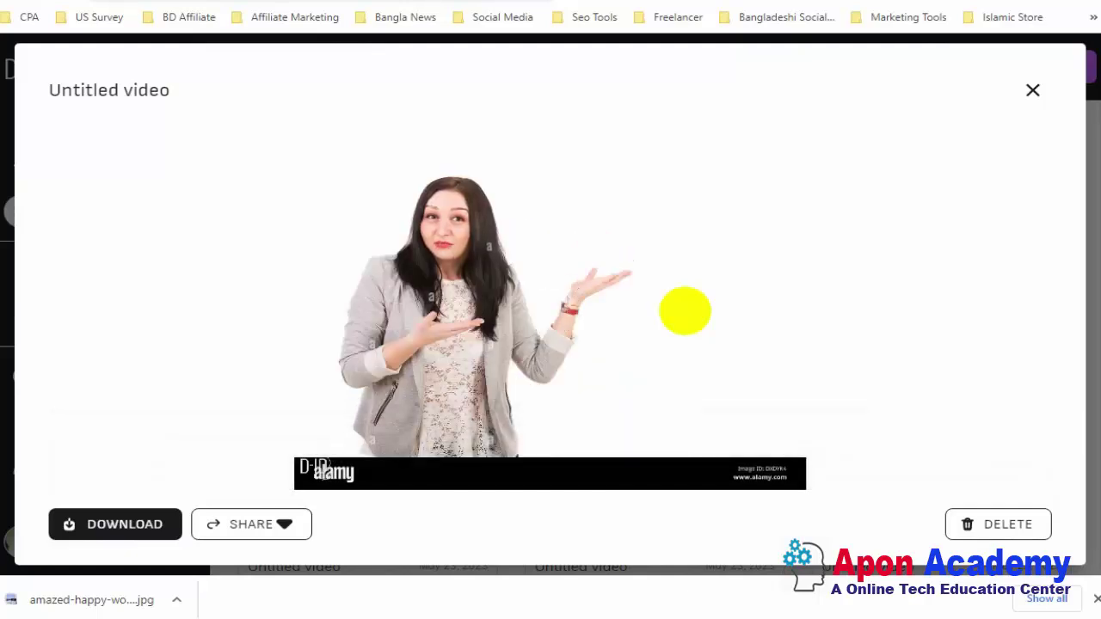
Step: Close the preview of the finished presenter clip and start a new video
mouse_move(727, 332)
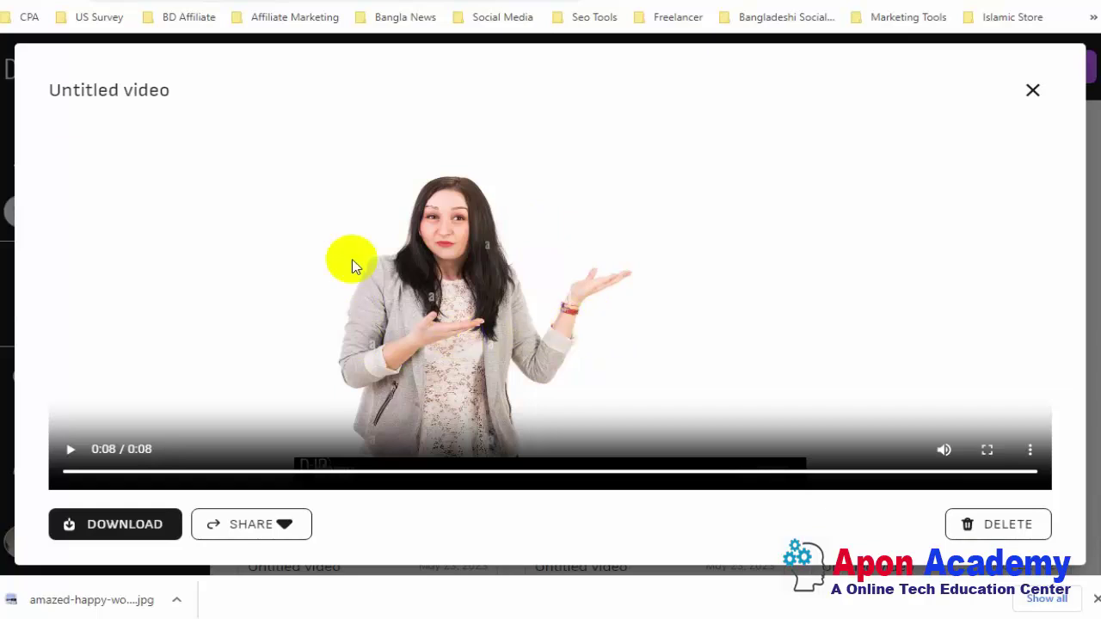
click(1032, 91)
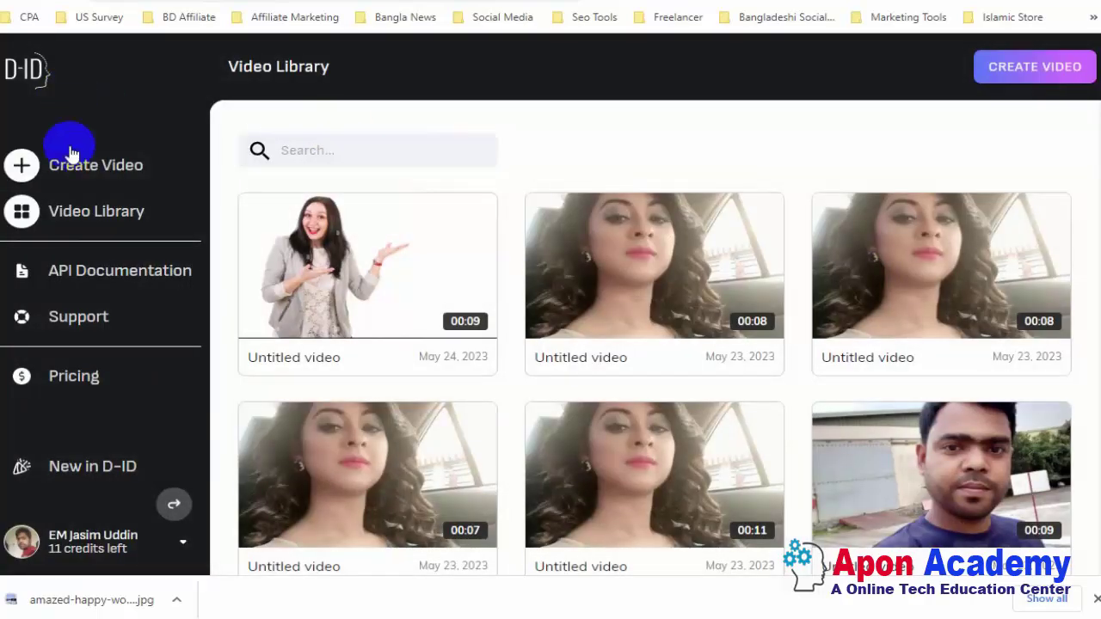
click(1063, 70)
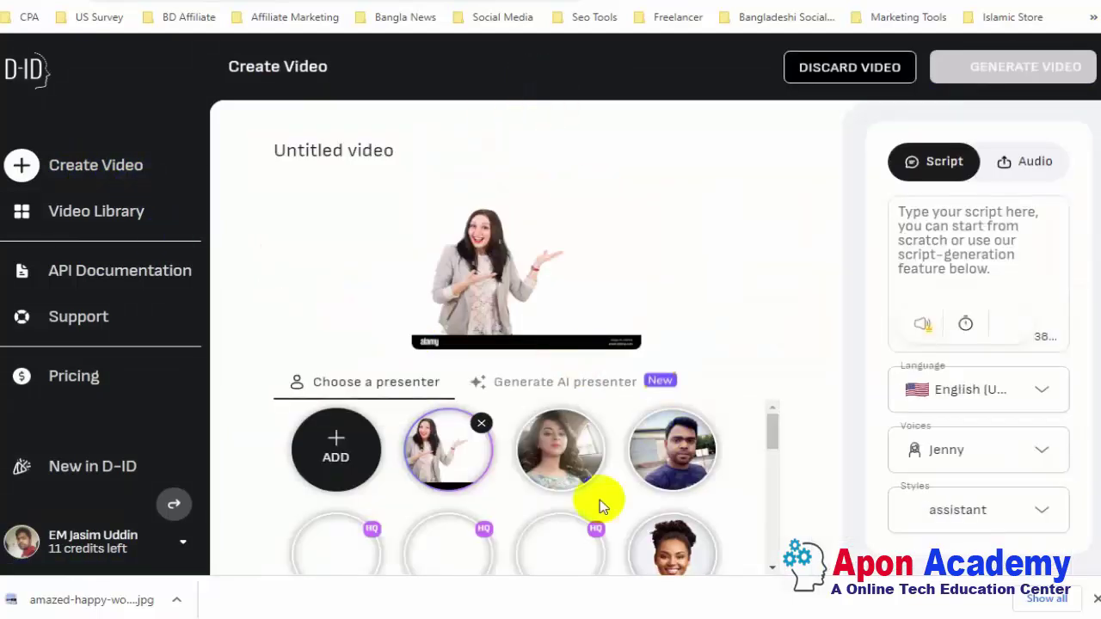
Step: Choose the built-in HQ presenter of the woman in a black blazer and white collar for the new video
scroll(525, 464, down, 4)
scroll(467, 454, up, 4)
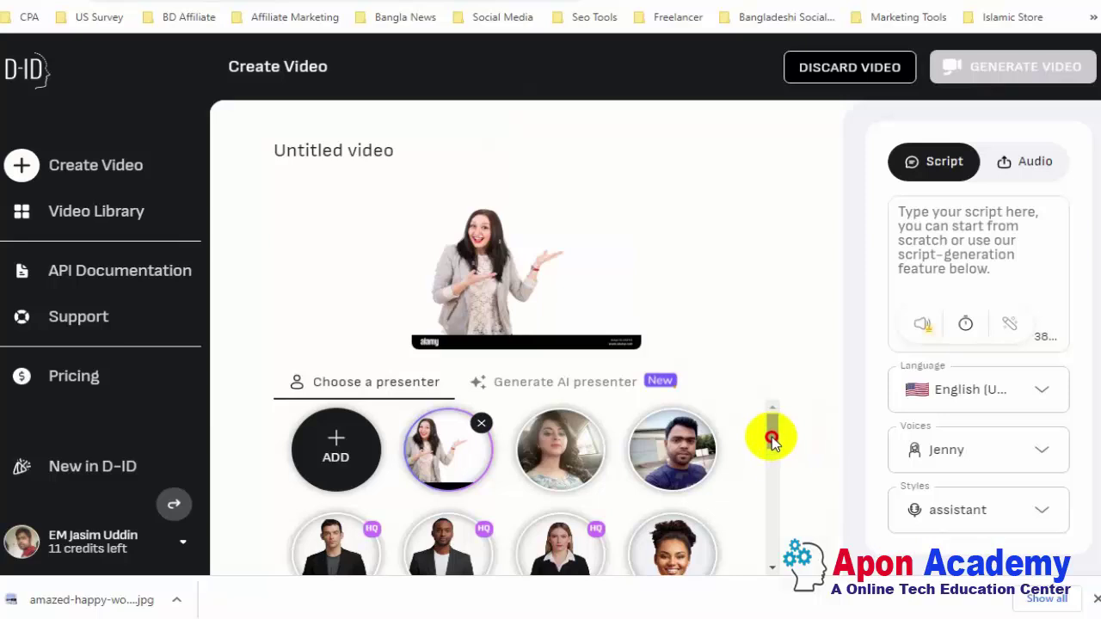
scroll(774, 435, down, 2)
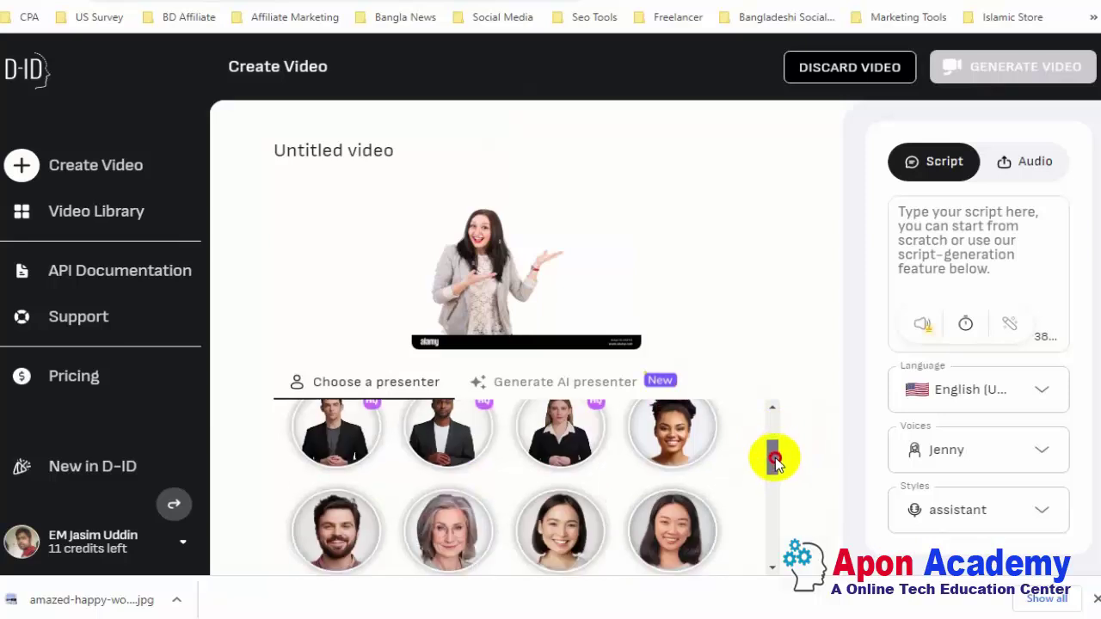
click(445, 440)
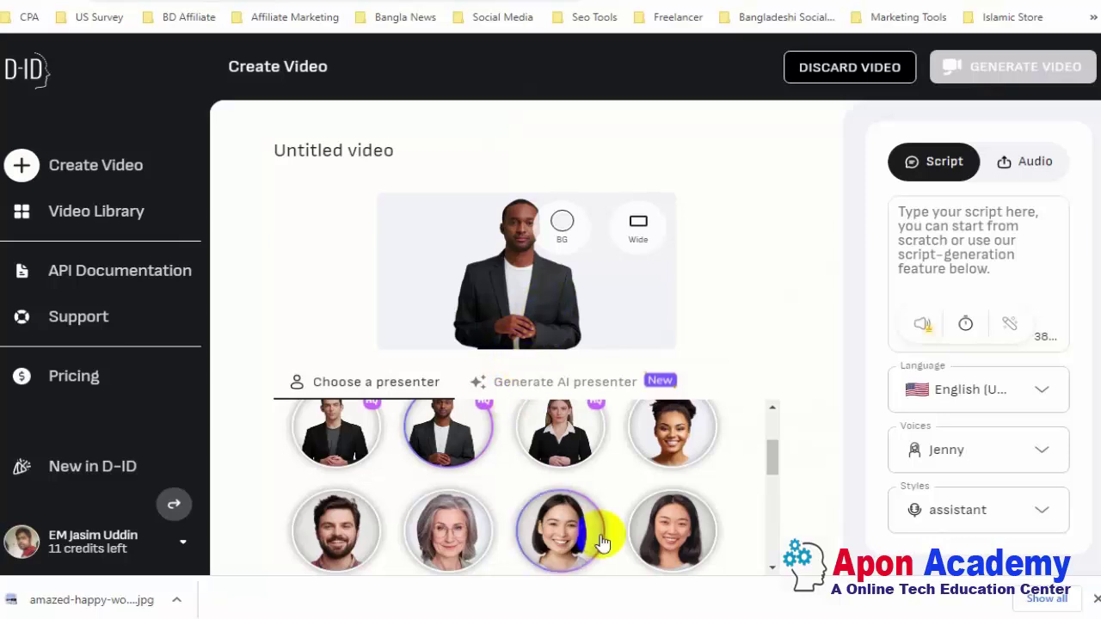
click(566, 437)
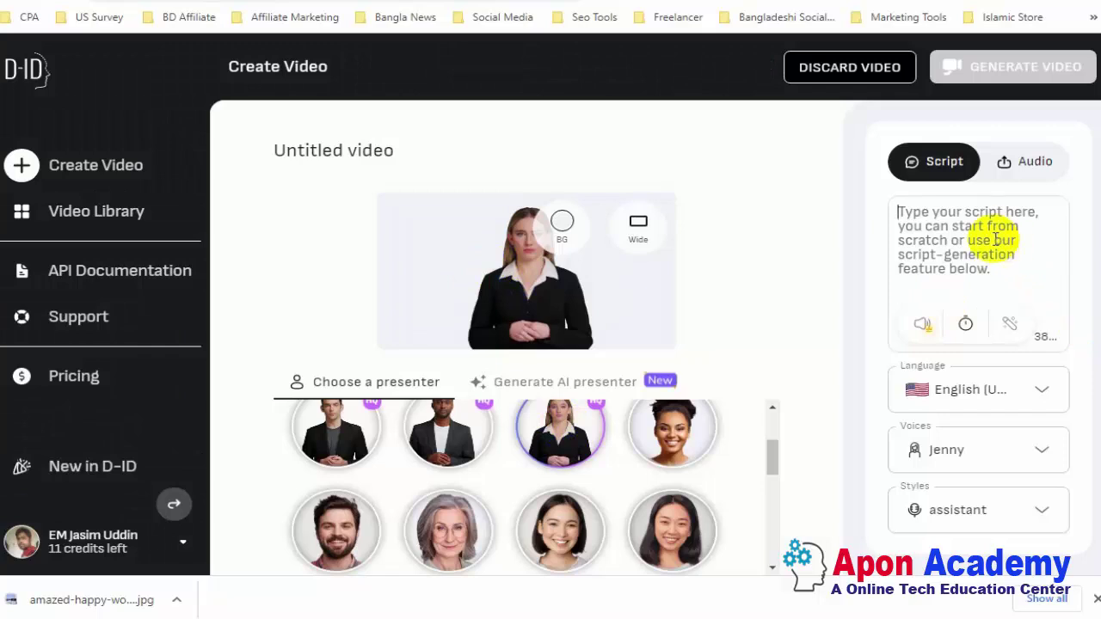
Step: Generate the video from the pasted Bangla script beginning "হ্যালো ভিউওস কেমন আছেন সবাই" and play the new clip from the Video Library
key(ctrl+v)
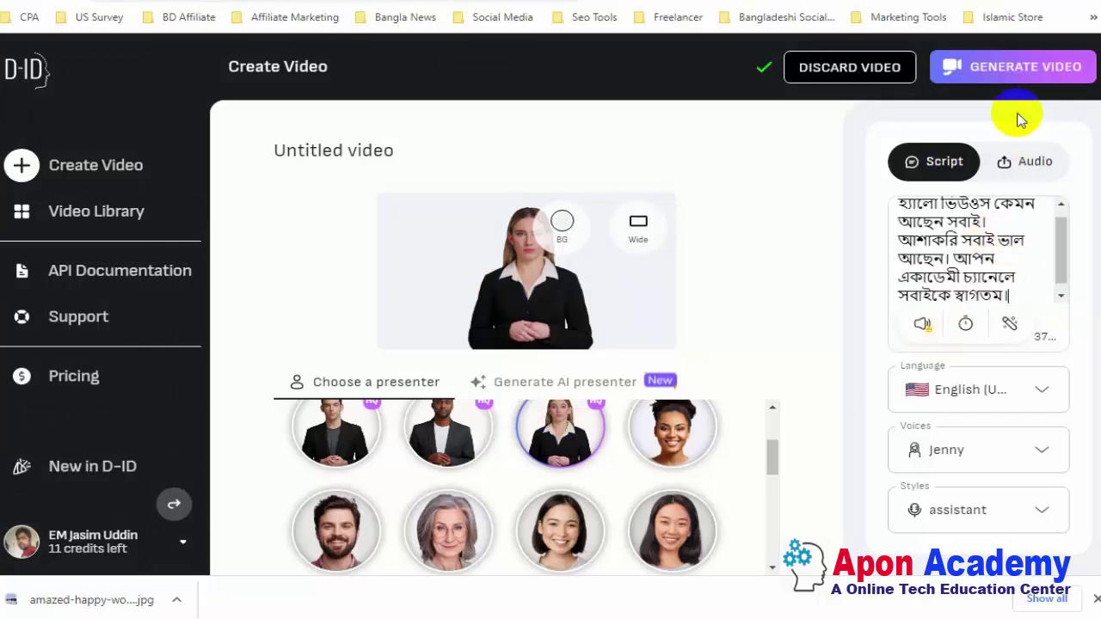
click(1016, 67)
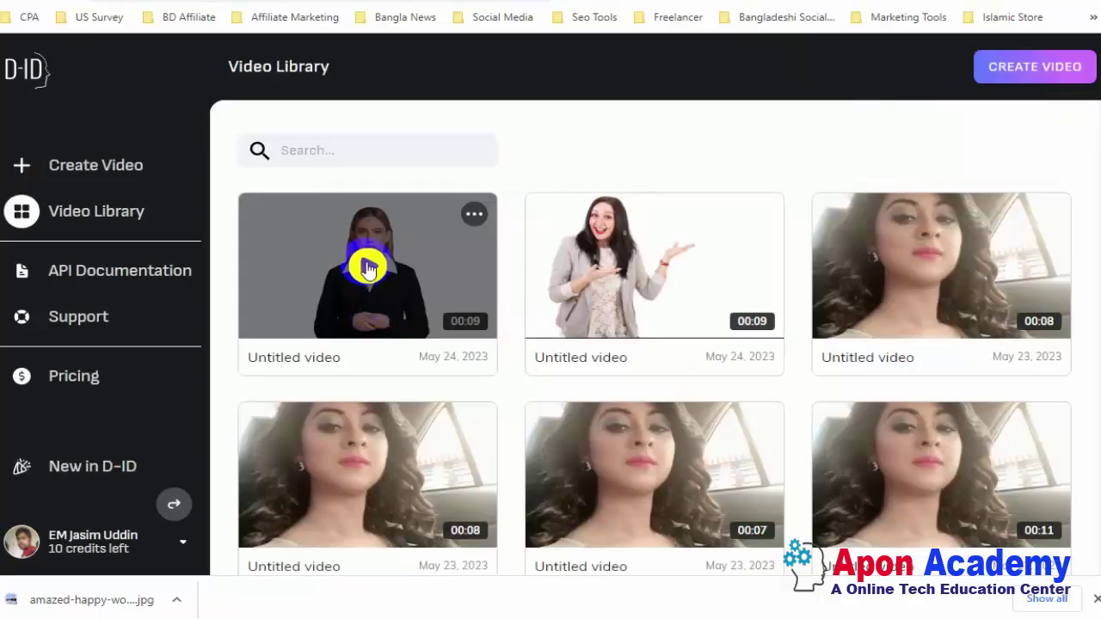
click(367, 269)
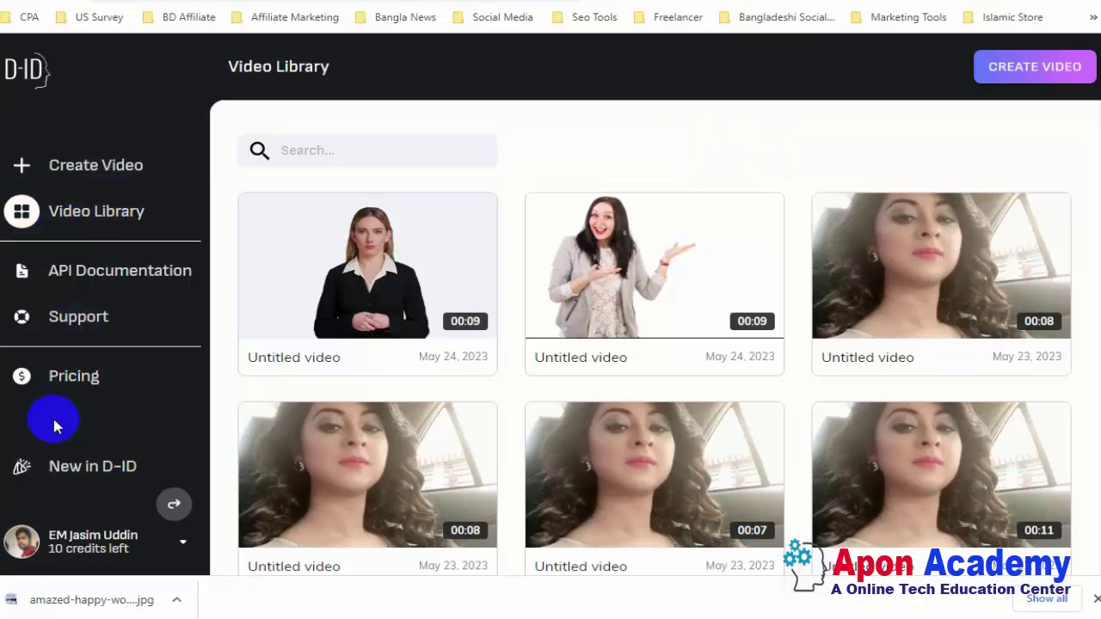
Step: Start another new video from the Video Library
click(78, 168)
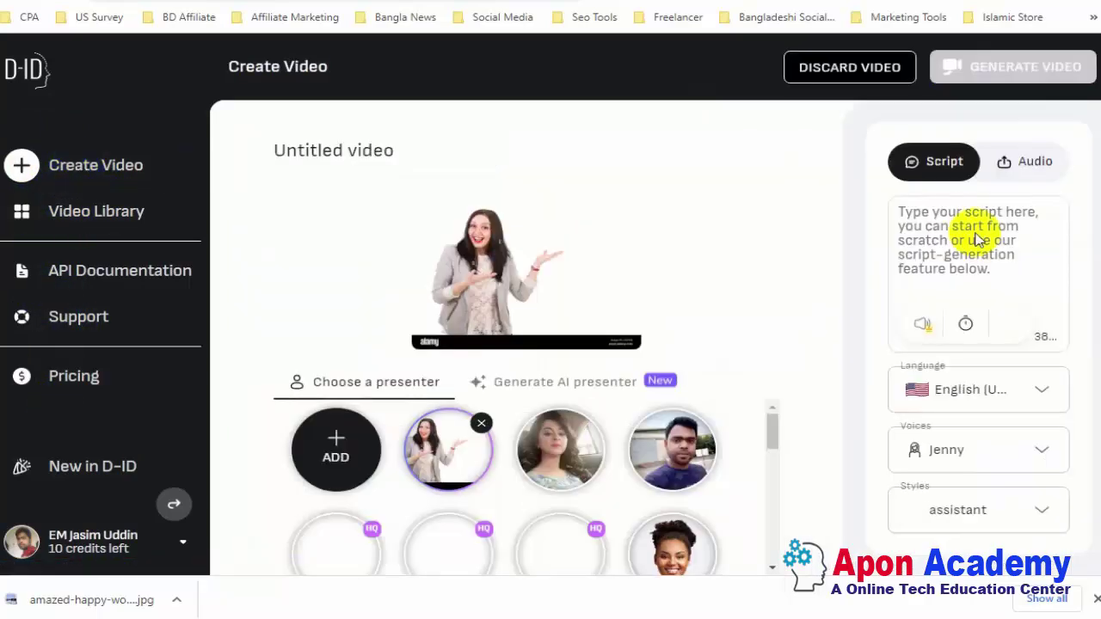